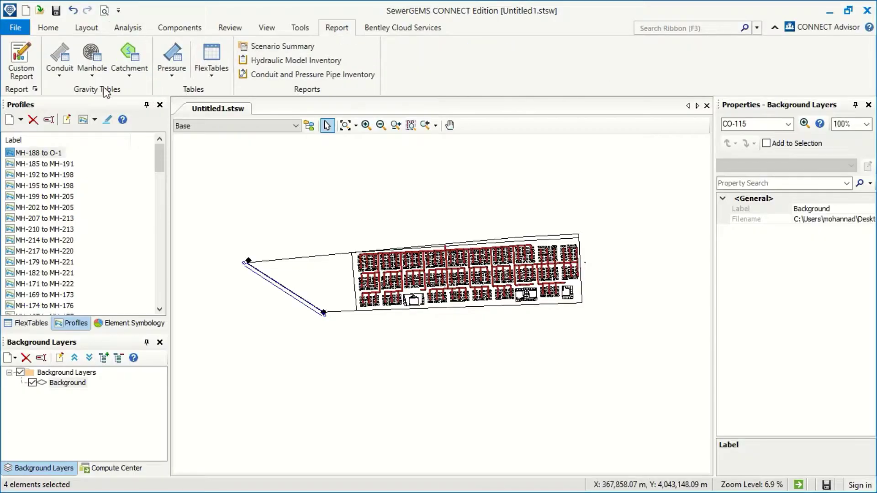
Step: Run Scenario Summary from the Report ribbon to generate the Base scenario summary report
{"action": "left_click", "coordinate": [129, 61]}
{"action": "left_click", "coordinate": [276, 49]}
Step: Generate the Base scenario summary report and scroll down through its 3 pages
{"action": "left_click", "coordinate": [302, 49]}
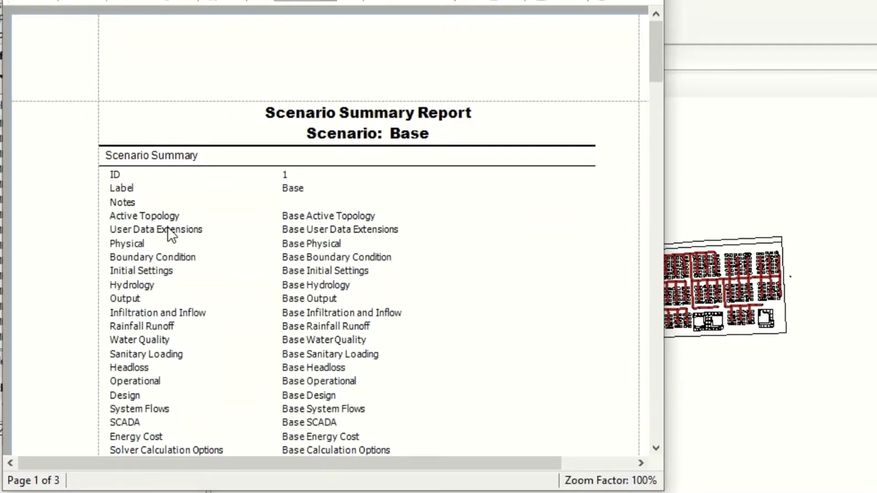
{"action": "scroll", "coordinate": [247, 242], "scroll_direction": "down", "scroll_amount": 10}
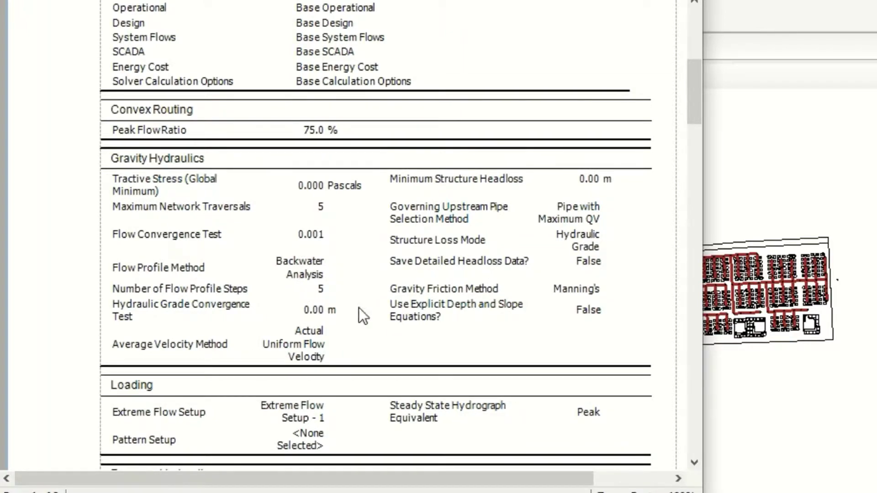
{"action": "scroll", "coordinate": [323, 324], "scroll_direction": "down", "scroll_amount": 1}
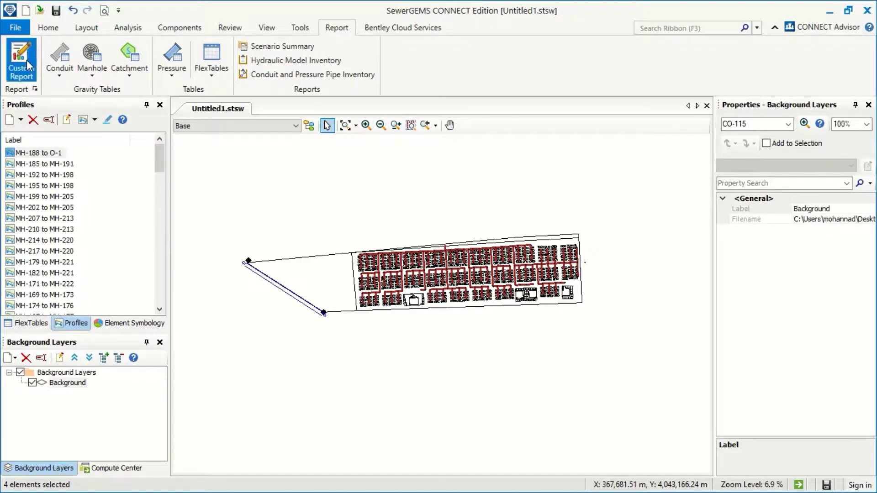
Step: Create a custom report titled 'camp design' with a Scenario section set to Base, and confirm it
{"action": "left_click", "coordinate": [23, 57]}
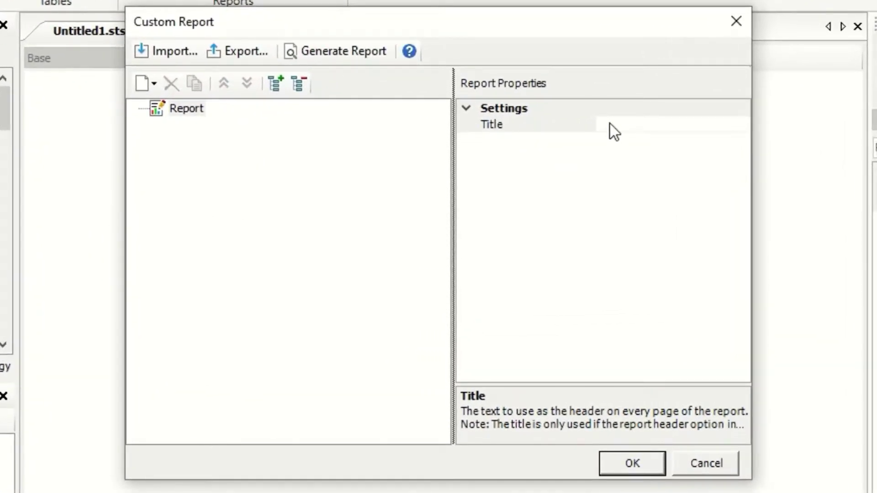
{"action": "left_click", "coordinate": [557, 157]}
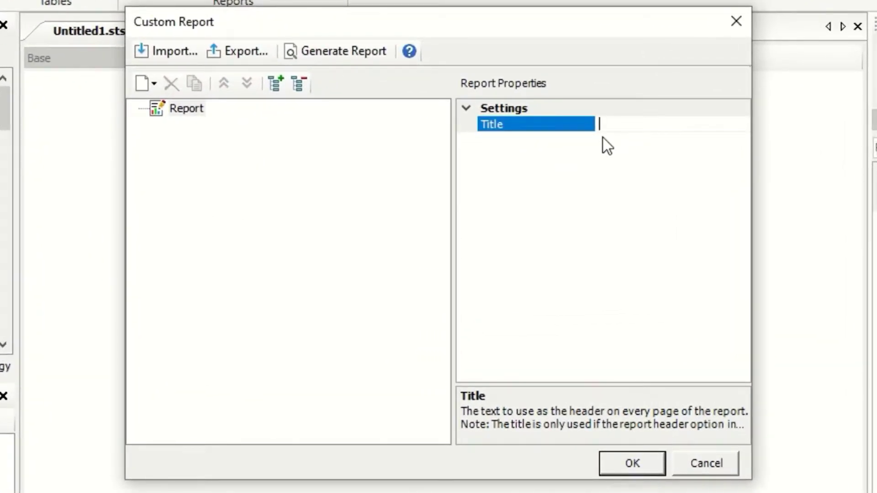
{"action": "type", "text": "camp design"}
{"action": "left_click", "coordinate": [154, 83]}
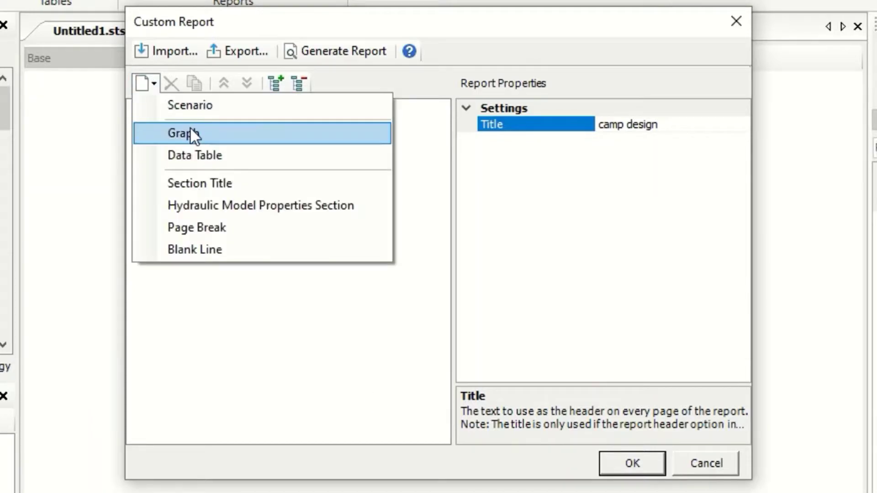
{"action": "left_click", "coordinate": [242, 106]}
{"action": "left_click", "coordinate": [740, 124]}
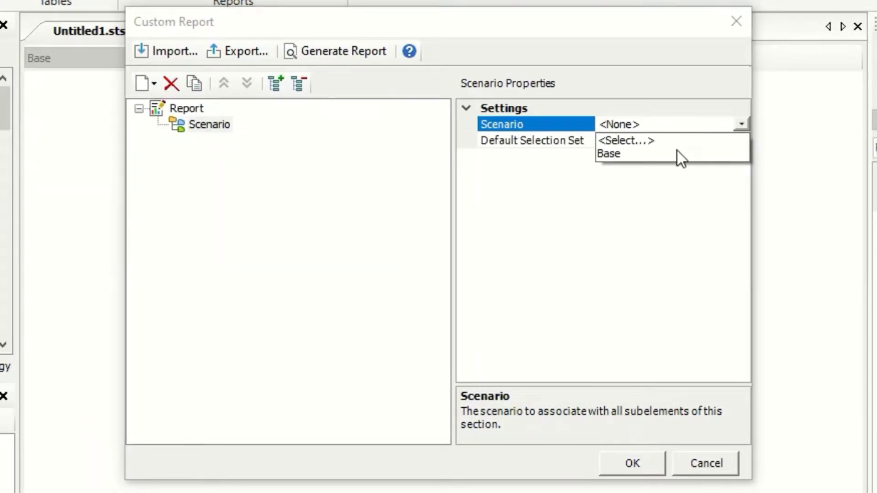
{"action": "left_click", "coordinate": [656, 154]}
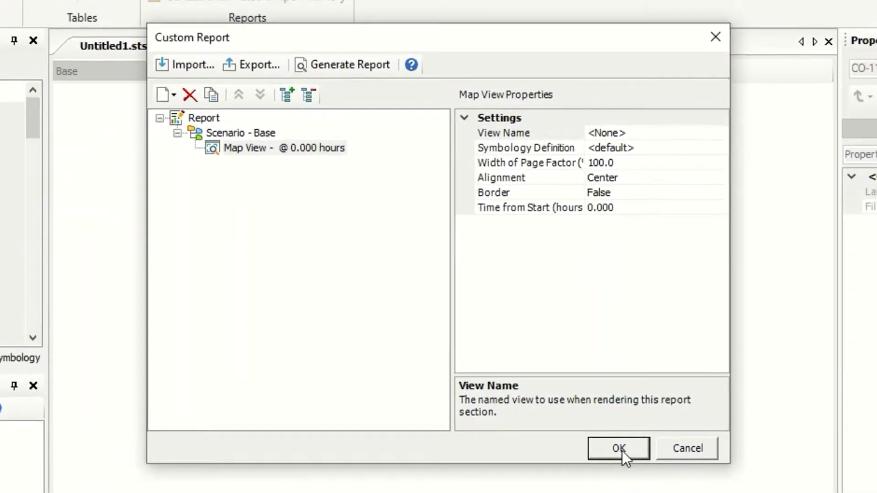
{"action": "left_click", "coordinate": [632, 463]}
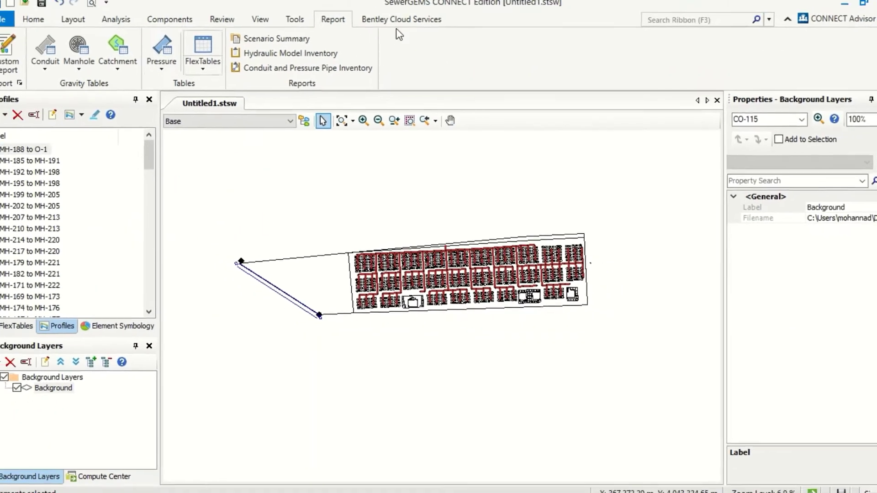
Step: Save the current map extent as a new named view, 'Named View - 1', in Named Views
{"action": "left_click", "coordinate": [33, 19]}
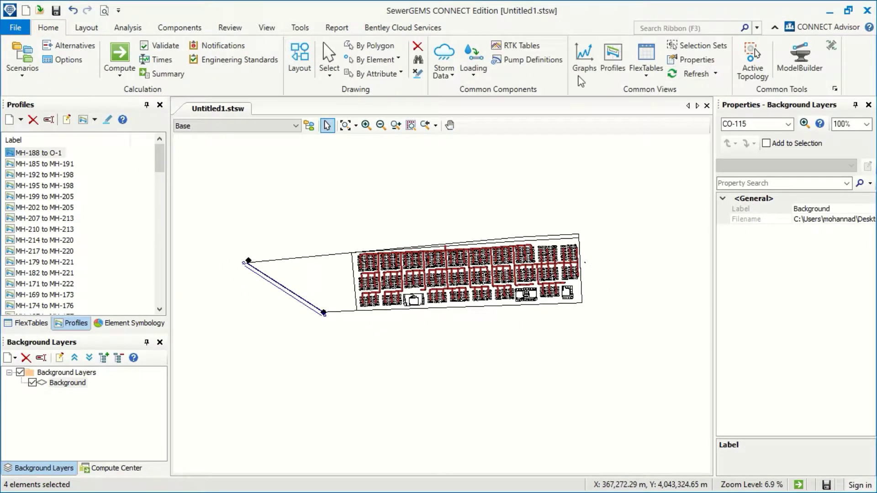
{"action": "left_click", "coordinate": [267, 27]}
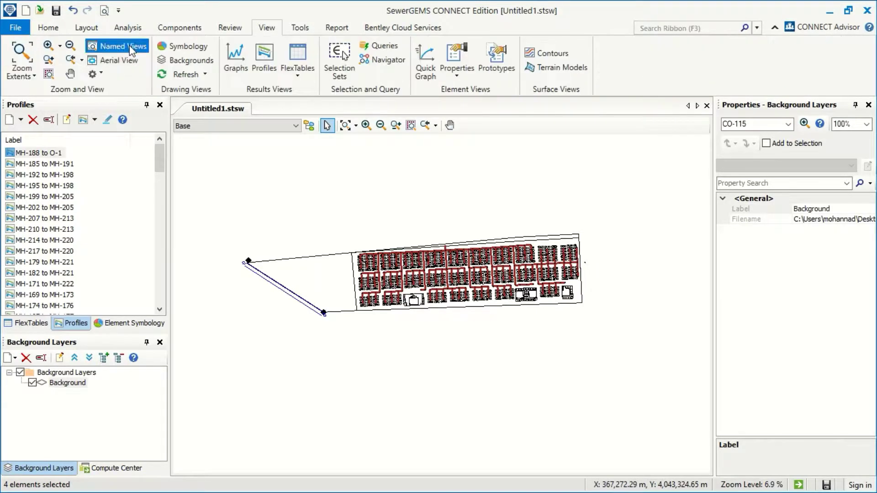
{"action": "left_click", "coordinate": [131, 48]}
{"action": "left_click", "coordinate": [149, 110]}
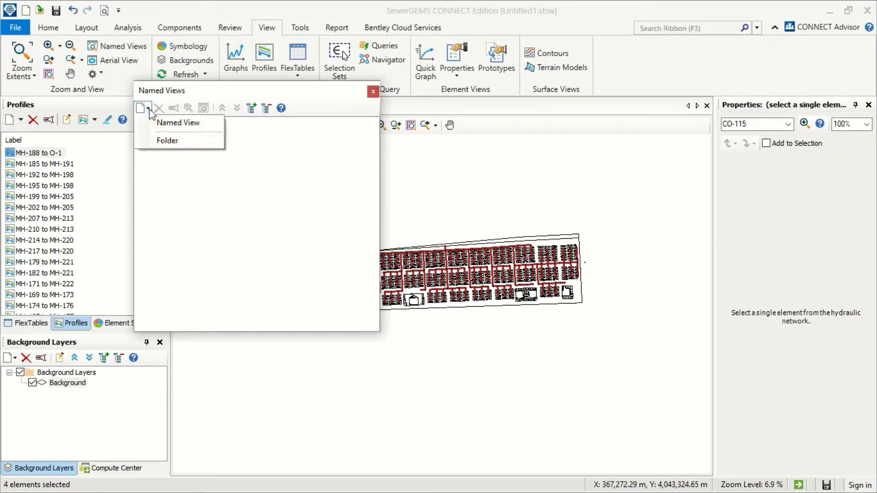
{"action": "left_click", "coordinate": [188, 126]}
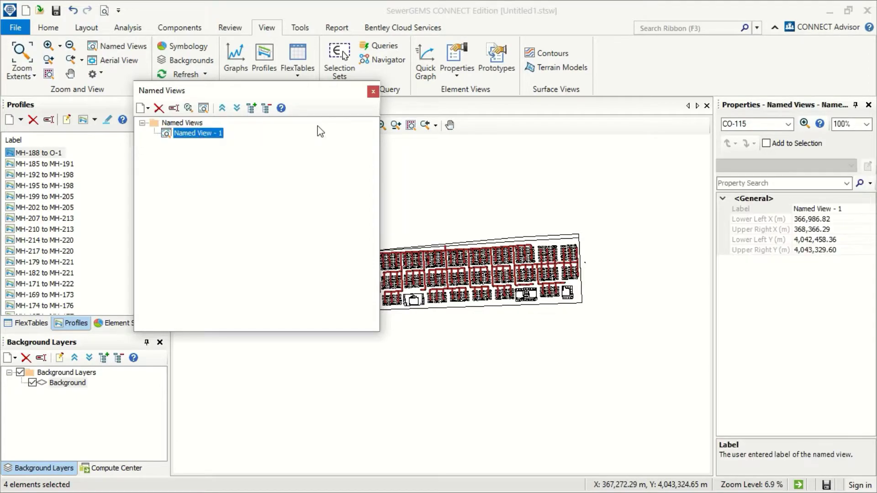
{"action": "left_click", "coordinate": [374, 93]}
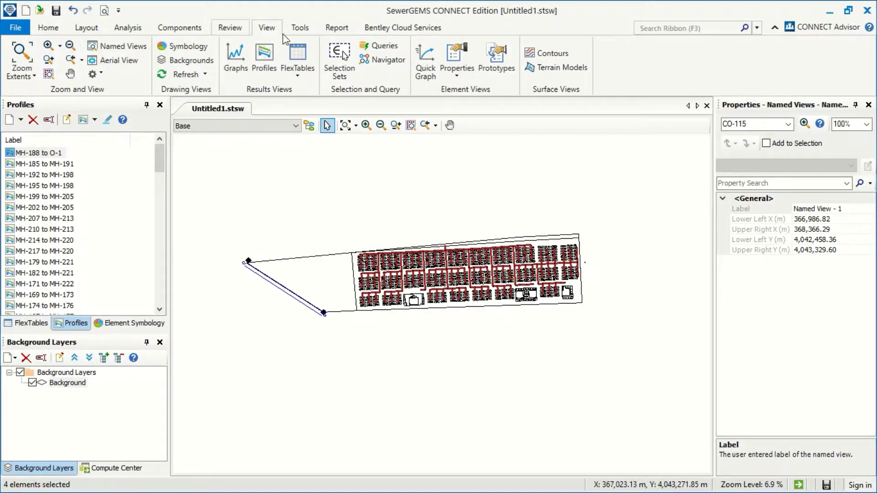
{"action": "left_click", "coordinate": [337, 27]}
Step: Set the custom report's Map View section to show 'Named View - 1'
{"action": "left_click", "coordinate": [20, 69]}
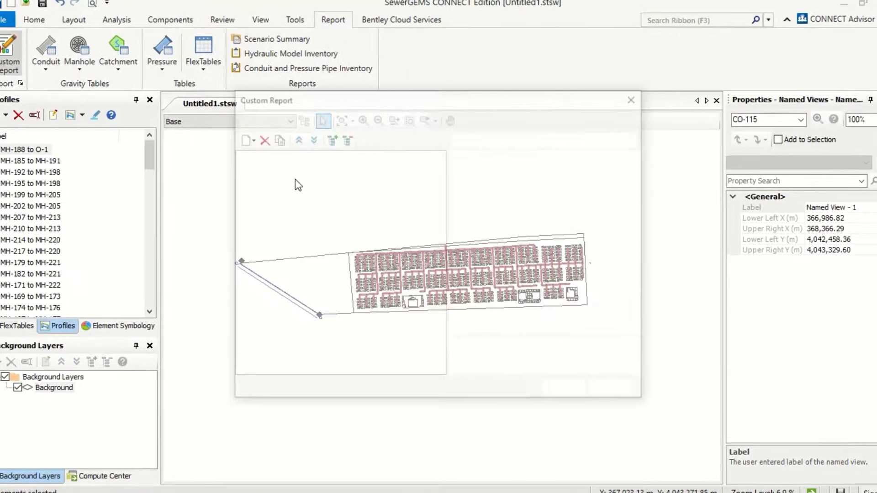
{"action": "left_click", "coordinate": [340, 179]}
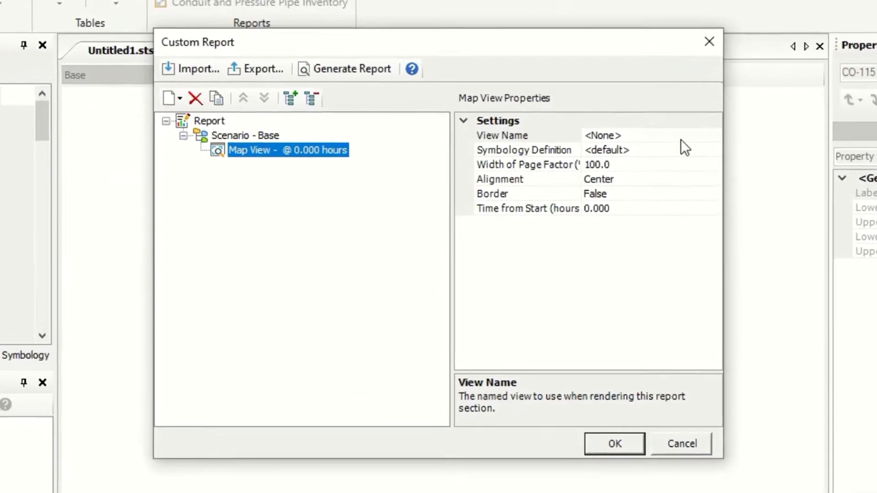
{"action": "left_click", "coordinate": [684, 135]}
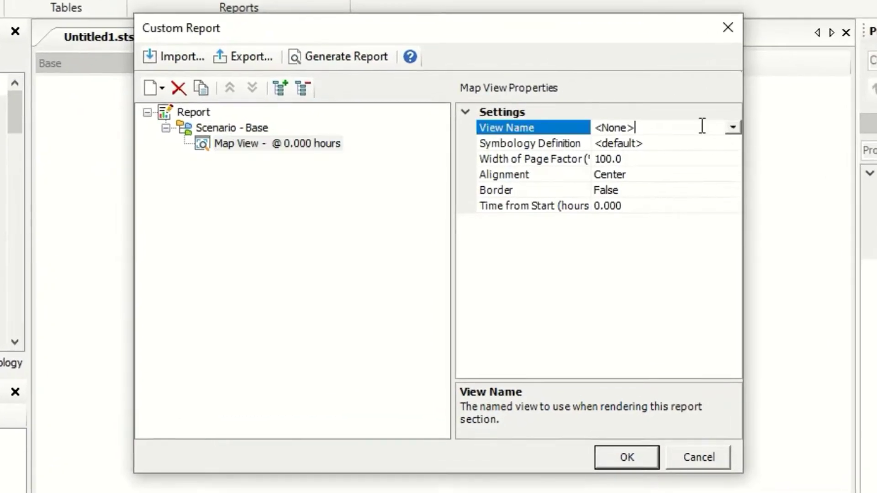
{"action": "left_click", "coordinate": [714, 136]}
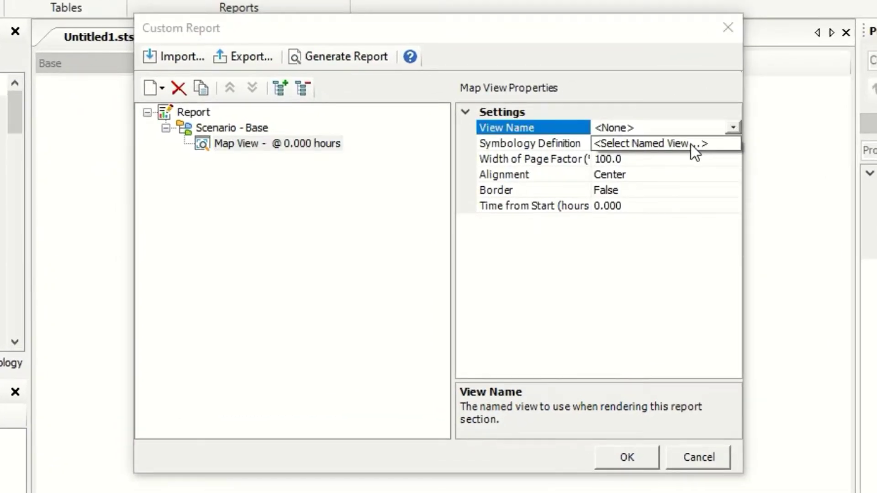
{"action": "left_click", "coordinate": [691, 143]}
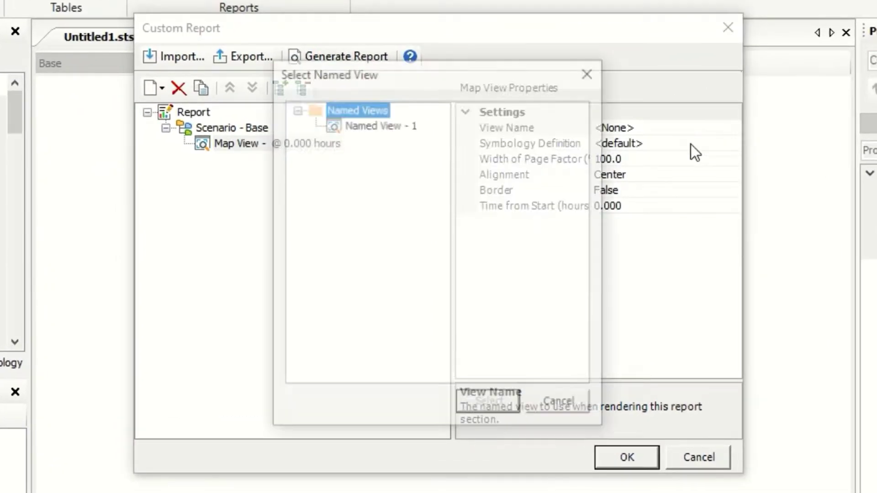
{"action": "left_click", "coordinate": [414, 131]}
{"action": "left_click", "coordinate": [486, 406]}
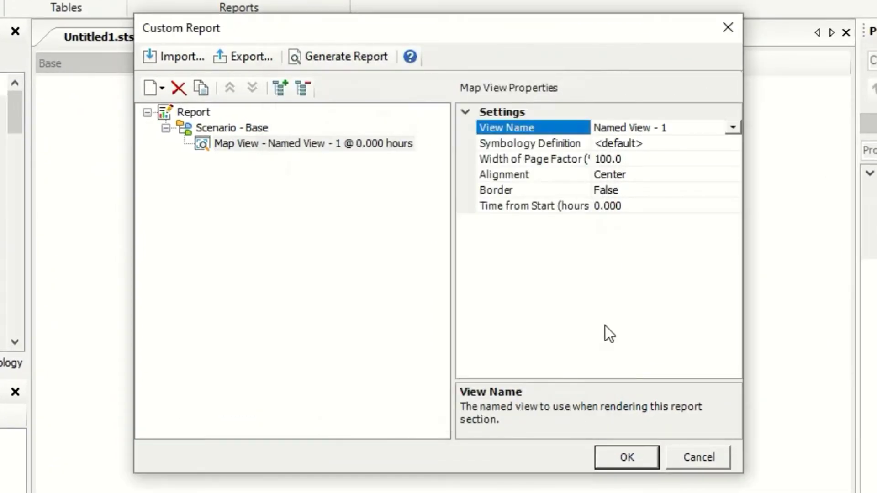
Step: Keep the map view's default symbology and set its Border to True
{"action": "left_click", "coordinate": [661, 144]}
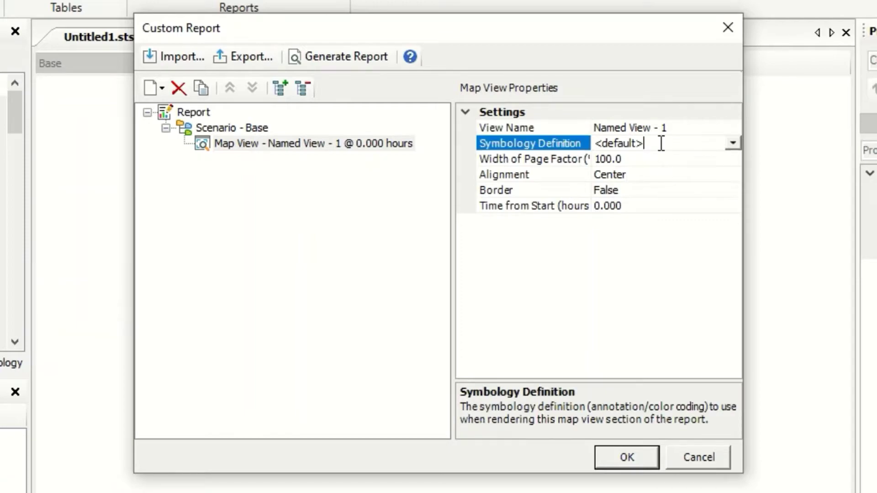
{"action": "left_click", "coordinate": [729, 143]}
{"action": "left_click", "coordinate": [678, 158]}
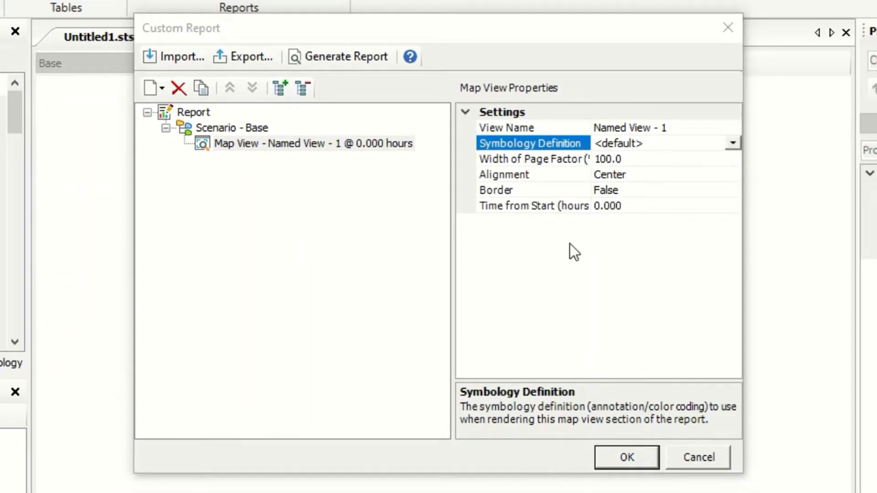
{"action": "left_click", "coordinate": [638, 190]}
{"action": "left_click", "coordinate": [733, 191]}
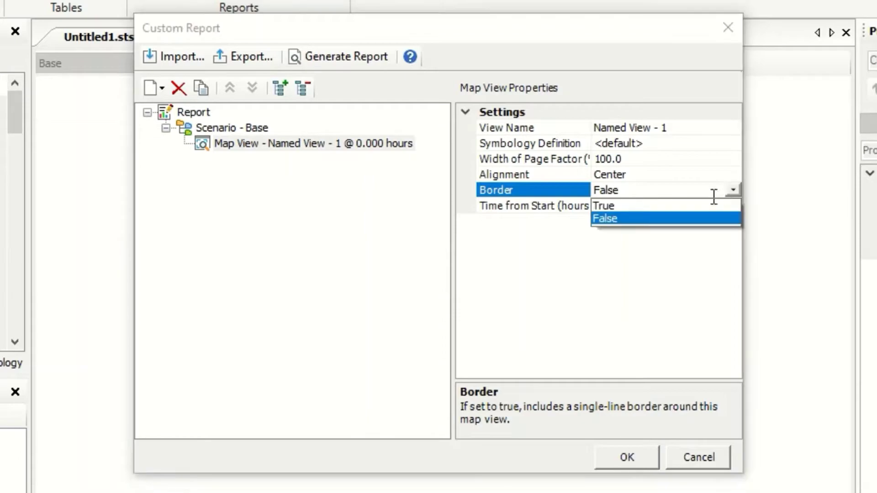
{"action": "left_click", "coordinate": [649, 209]}
Step: Add a page break and a Network Inventory summary section under Scenario - Base
{"action": "left_click", "coordinate": [219, 130]}
{"action": "right_click", "coordinate": [229, 132]}
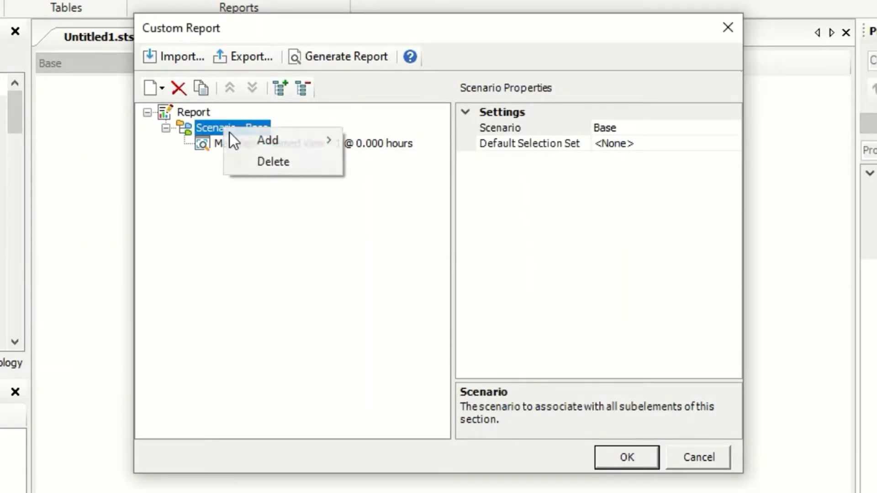
{"action": "mouse_move", "coordinate": [328, 142]}
{"action": "left_click", "coordinate": [395, 261]}
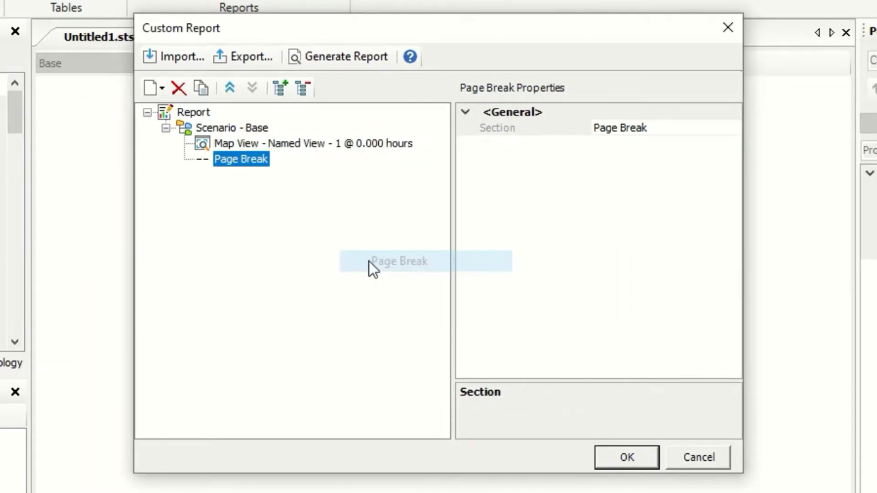
{"action": "left_click", "coordinate": [220, 129]}
{"action": "right_click", "coordinate": [221, 130]}
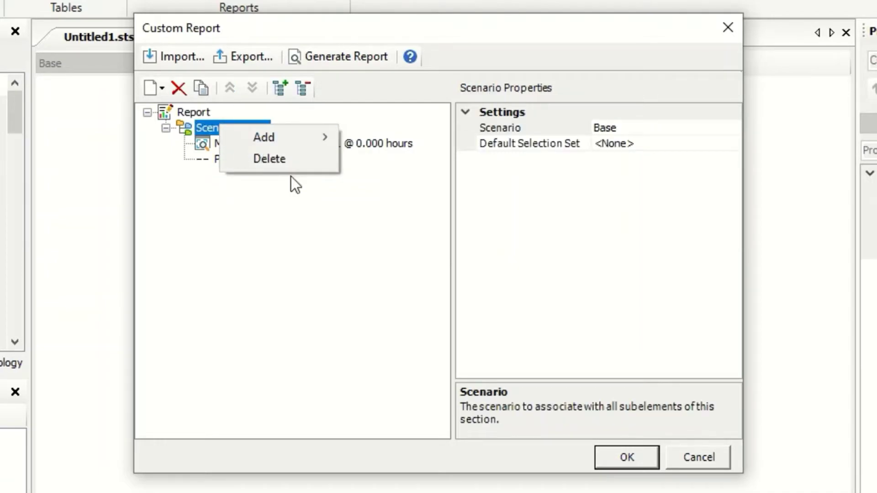
{"action": "mouse_move", "coordinate": [311, 142]}
{"action": "mouse_move", "coordinate": [429, 309]}
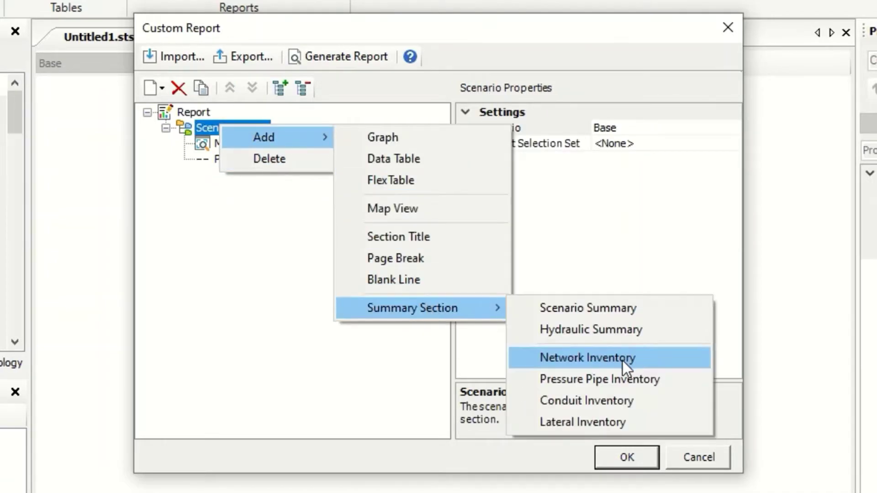
{"action": "left_click", "coordinate": [623, 359]}
Step: Add Conduit Inventory and Hydraulic Summary sections under Scenario - Base
{"action": "right_click", "coordinate": [240, 127]}
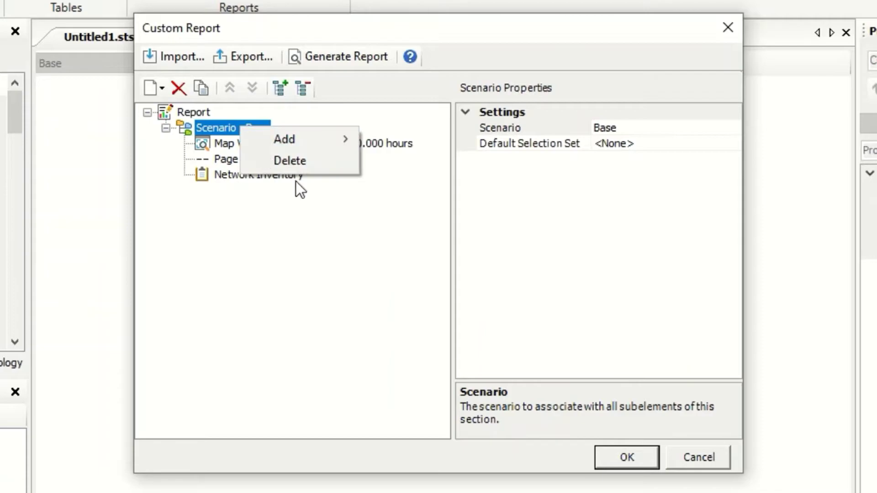
{"action": "mouse_move", "coordinate": [347, 140]}
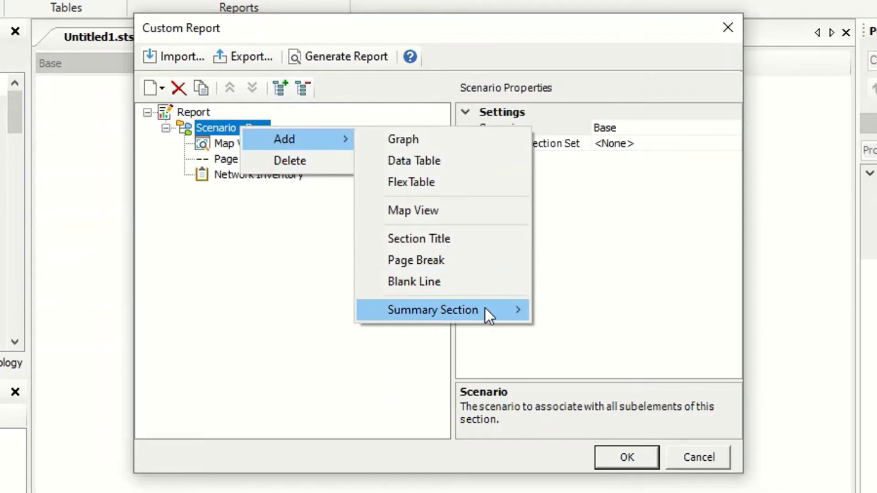
{"action": "mouse_move", "coordinate": [485, 307]}
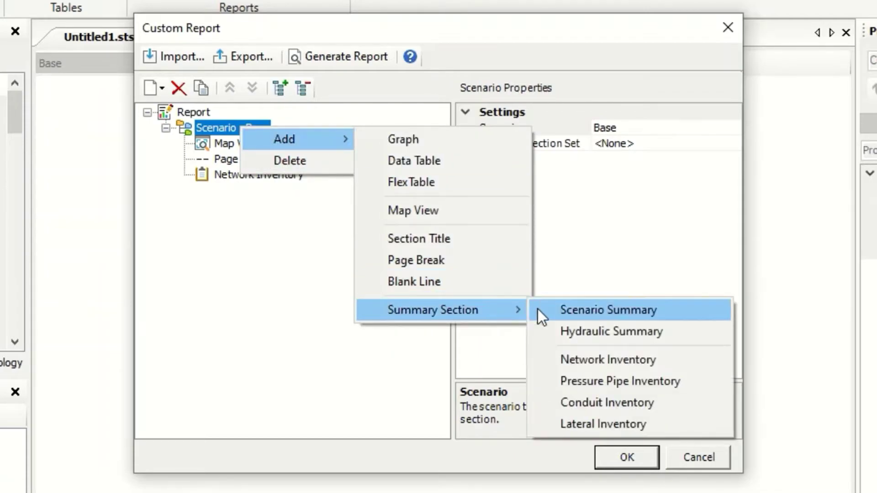
{"action": "left_click", "coordinate": [629, 405]}
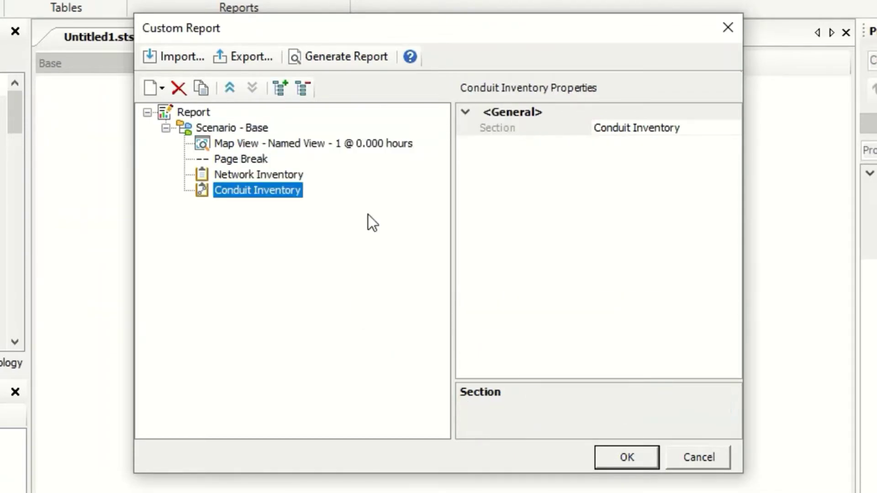
{"action": "right_click", "coordinate": [234, 129]}
{"action": "mouse_move", "coordinate": [320, 140]}
{"action": "mouse_move", "coordinate": [481, 314]}
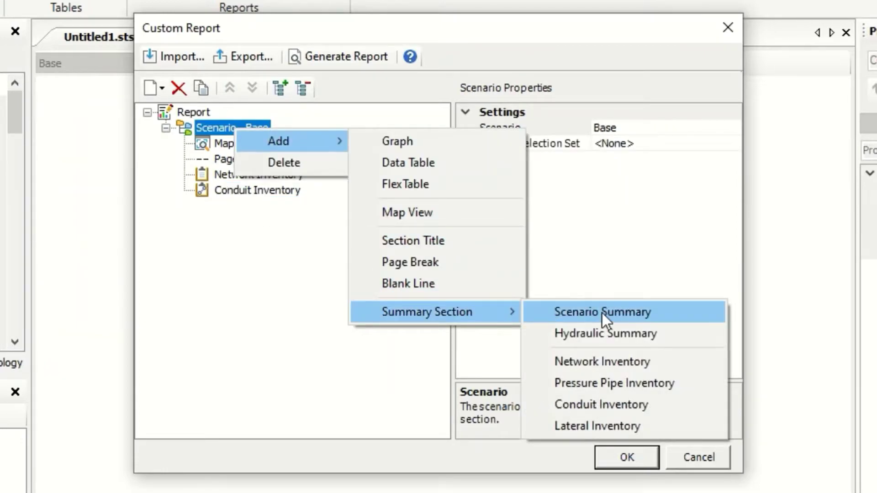
{"action": "left_click", "coordinate": [618, 338]}
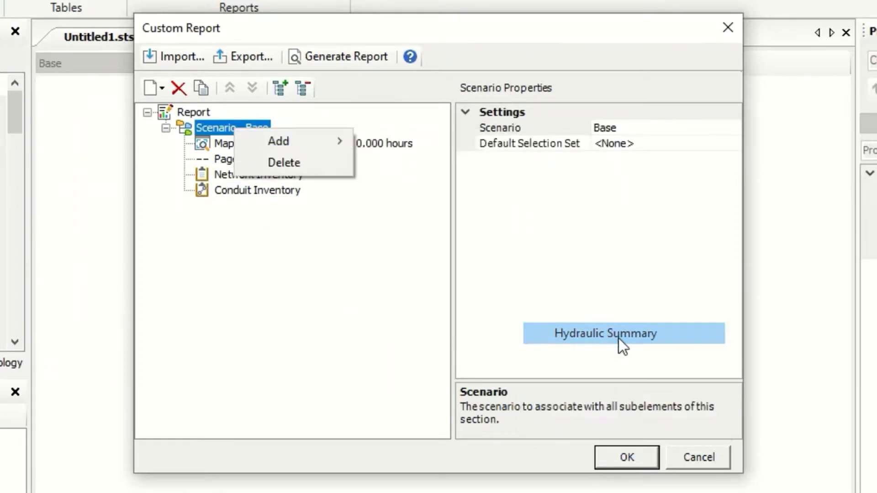
Step: Generate the camp design report, maximize its preview and scroll down to the Conduit Inventory
{"action": "left_click", "coordinate": [333, 58]}
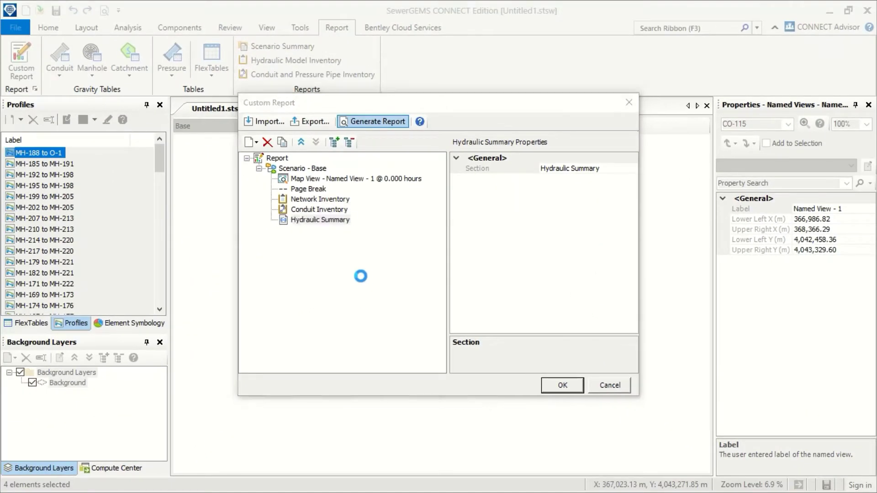
{"action": "left_click", "coordinate": [450, 27]}
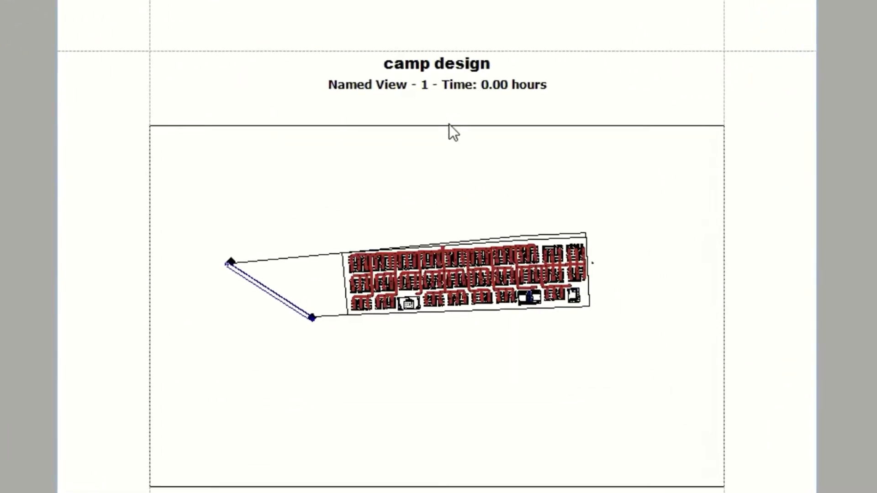
{"action": "scroll", "coordinate": [459, 202], "scroll_direction": "down", "scroll_amount": 3}
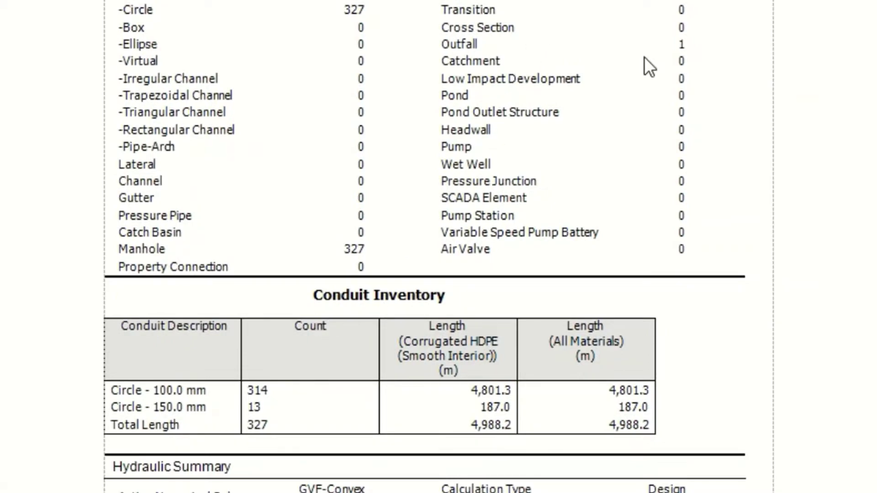
{"action": "scroll", "coordinate": [370, 166], "scroll_direction": "down", "scroll_amount": 2}
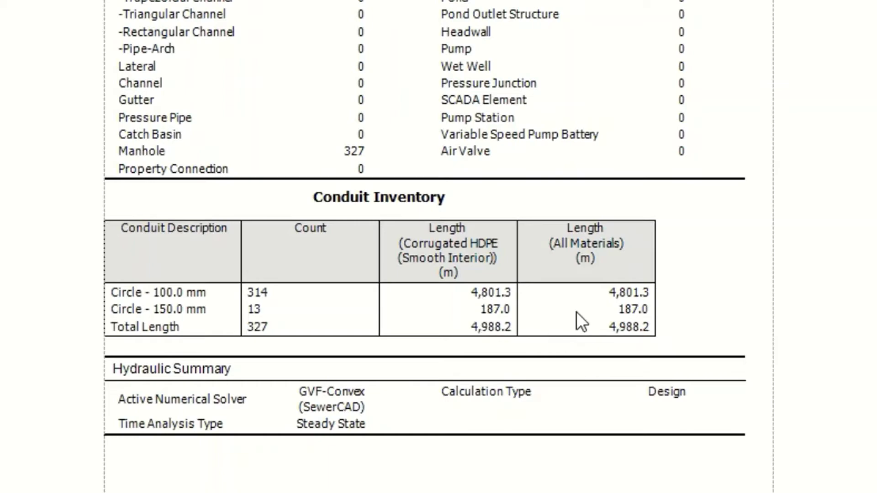
Step: Scroll through the conduit inventory down to the Hydraulic Summary in the report preview
{"action": "scroll", "coordinate": [320, 326], "scroll_direction": "down", "scroll_amount": 1}
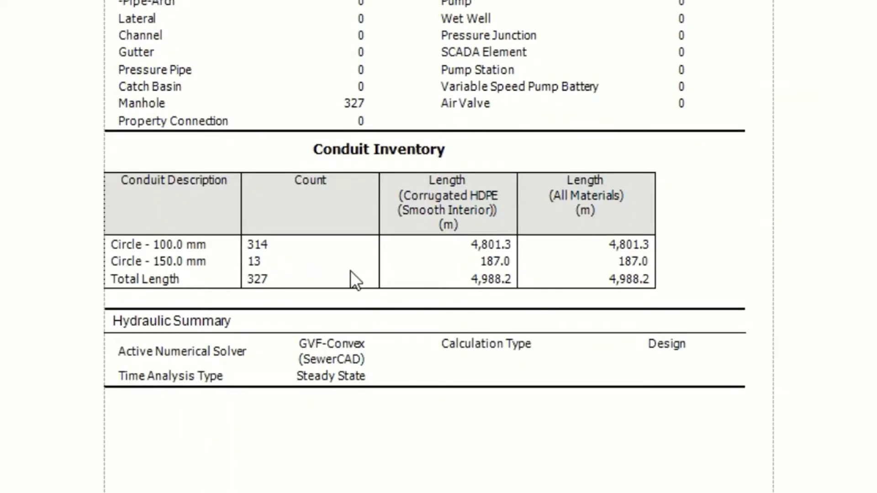
{"action": "scroll", "coordinate": [356, 280], "scroll_direction": "down", "scroll_amount": 1}
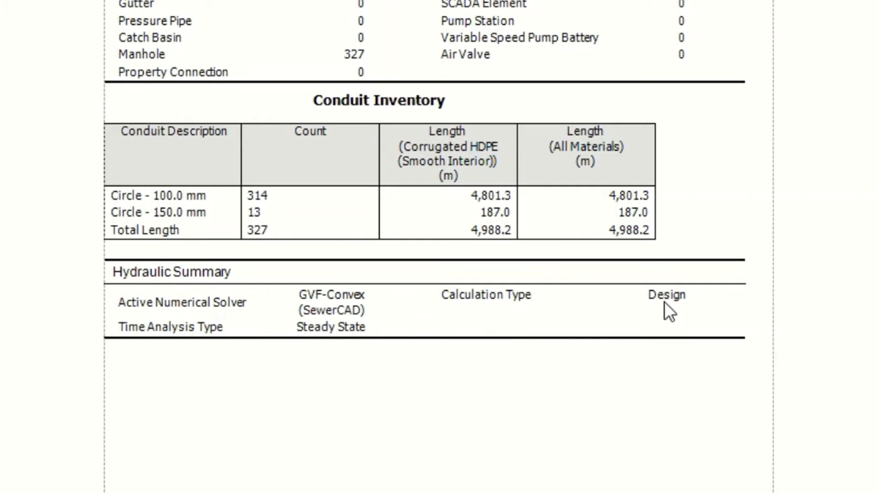
{"action": "scroll", "coordinate": [663, 310], "scroll_direction": "down", "scroll_amount": 5}
{"action": "scroll", "coordinate": [647, 293], "scroll_direction": "up", "scroll_amount": 2}
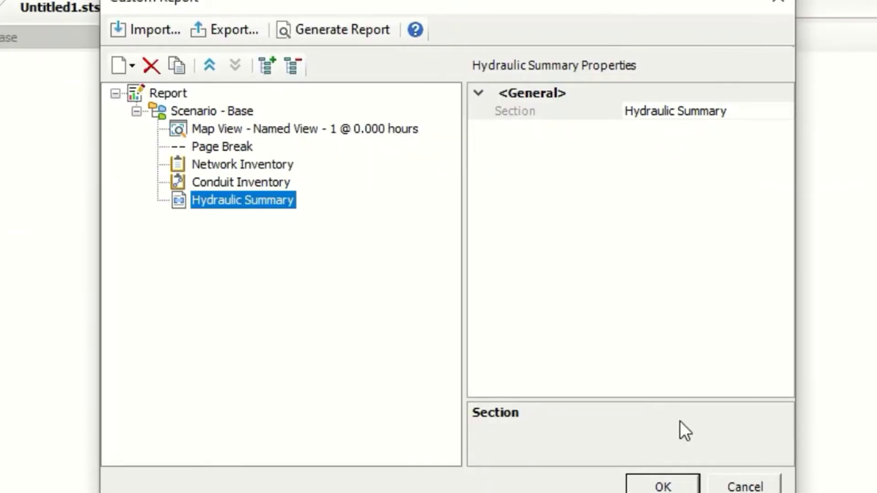
Step: Close the Custom Report and save the model as 'CAMP_ design.stsw' in Desktop > 01_sewergems _test
{"action": "left_click", "coordinate": [663, 486]}
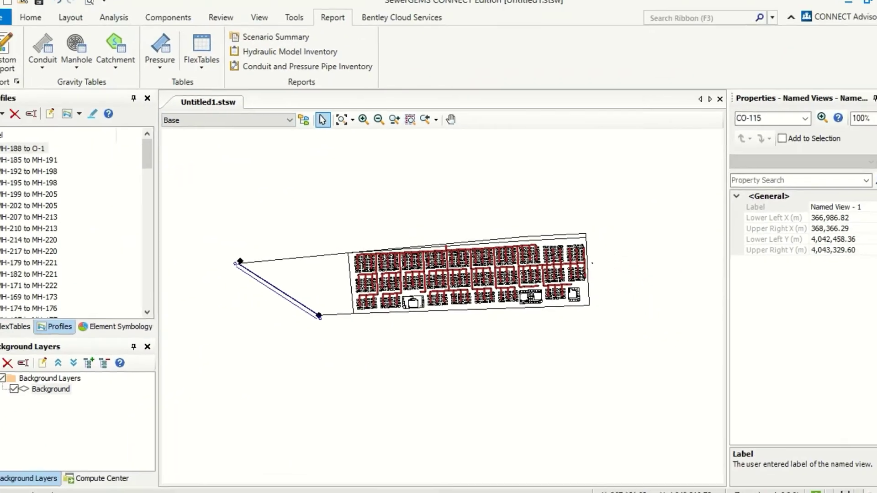
{"action": "key", "text": "ctrl+s"}
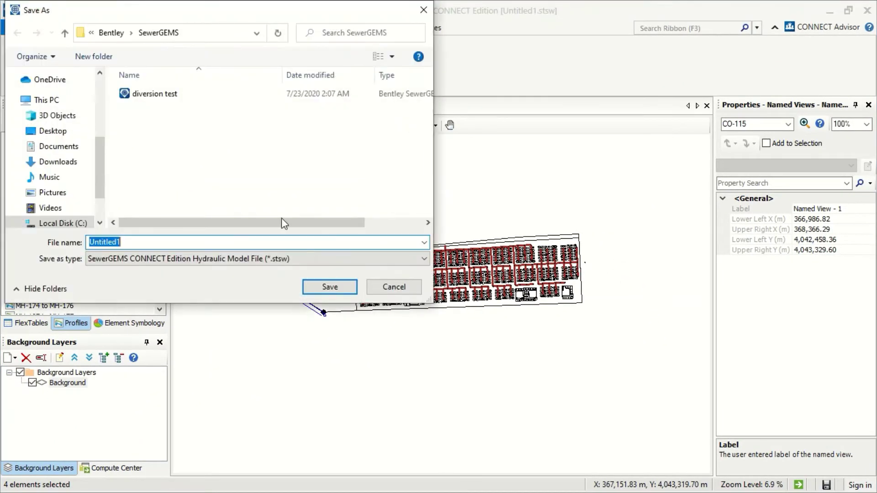
{"action": "scroll", "coordinate": [64, 178], "scroll_direction": "up", "scroll_amount": 5}
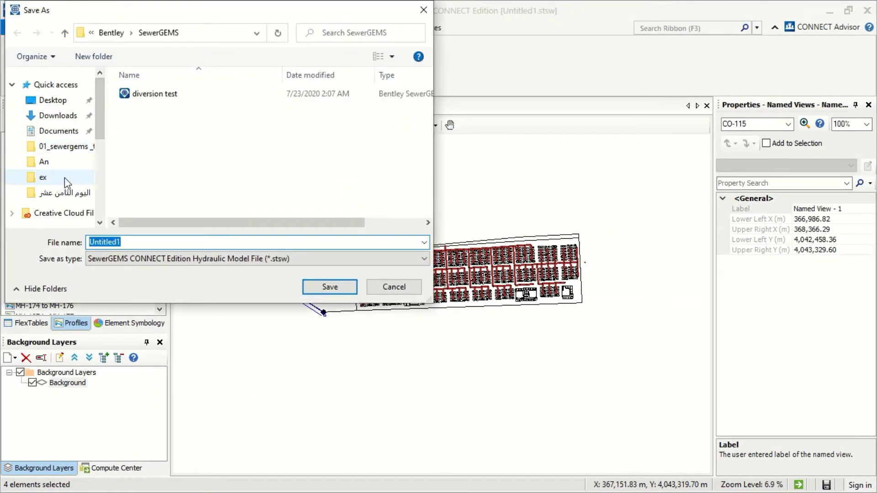
{"action": "left_click", "coordinate": [73, 154]}
{"action": "left_click", "coordinate": [179, 243]}
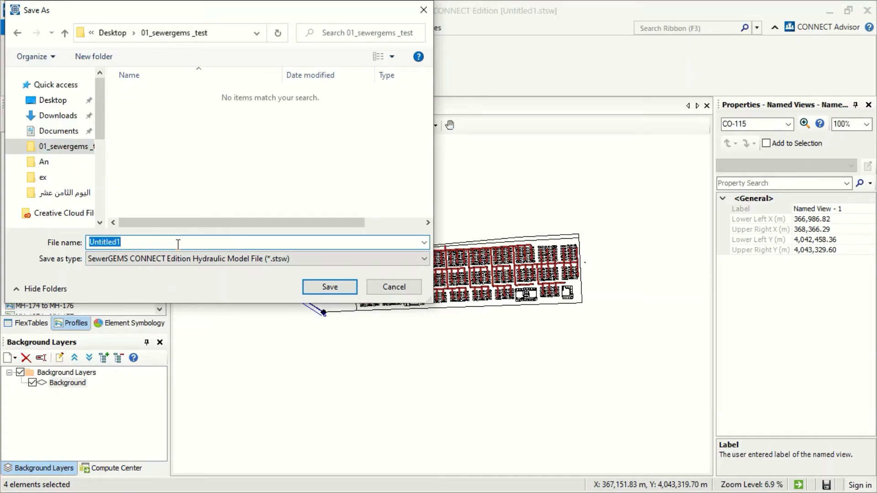
{"action": "type", "text": "CAMP_ des"}
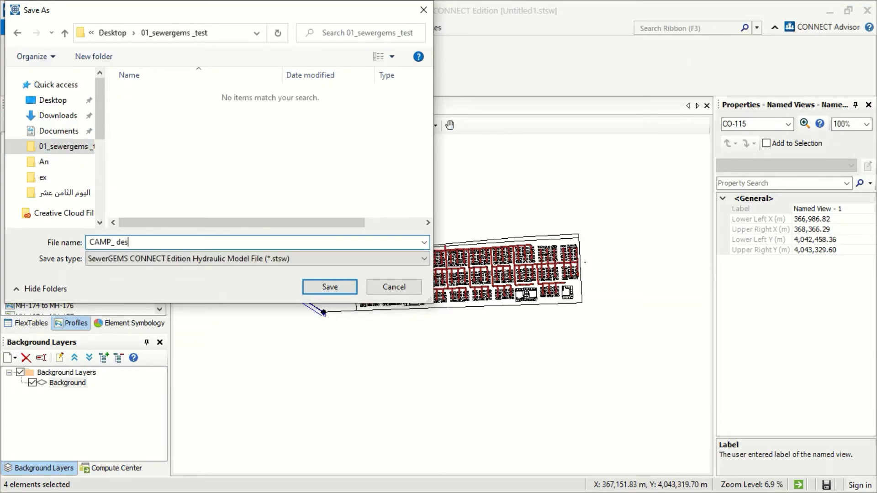
{"action": "type", "text": "ign"}
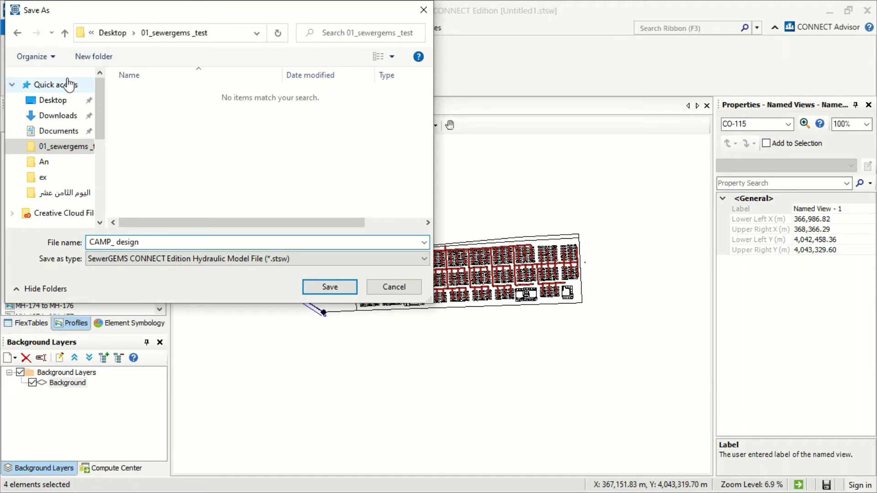
{"action": "left_click", "coordinate": [330, 287]}
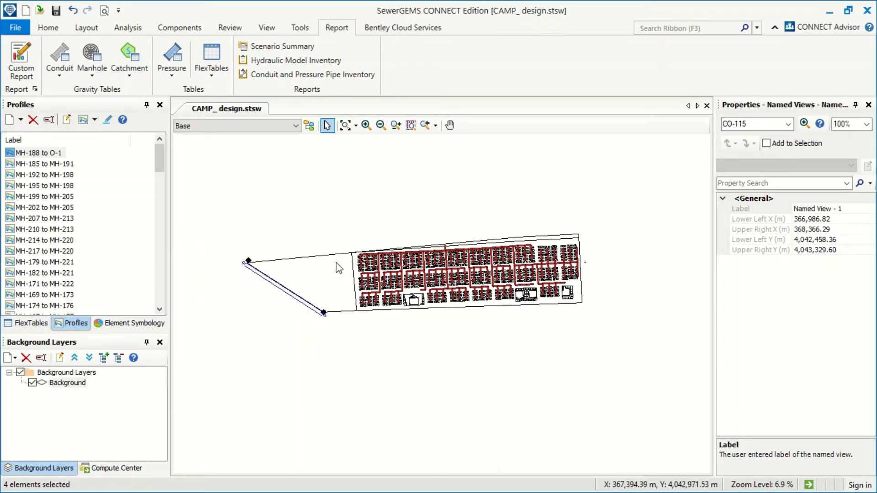
{"action": "scroll", "coordinate": [505, 294], "scroll_direction": "up", "scroll_amount": 1}
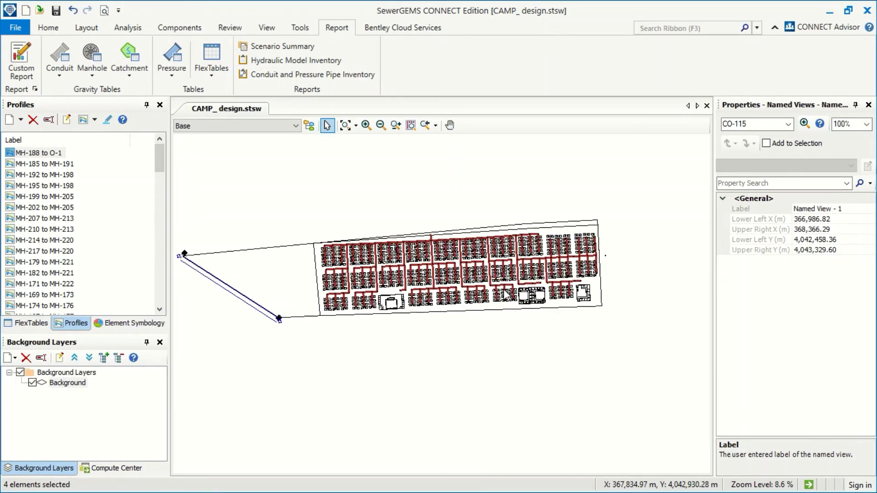
{"action": "scroll", "coordinate": [505, 295], "scroll_direction": "up", "scroll_amount": 3}
{"action": "scroll", "coordinate": [349, 307], "scroll_direction": "up", "scroll_amount": 1}
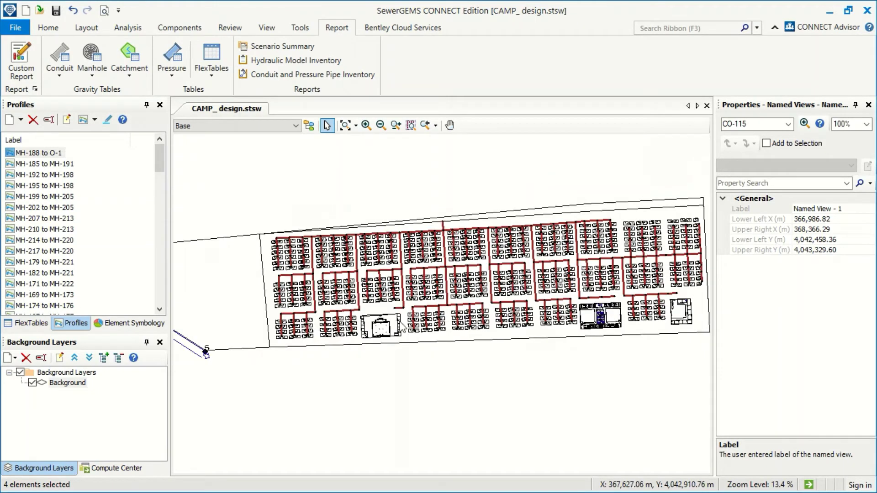
{"action": "scroll", "coordinate": [400, 324], "scroll_direction": "down", "scroll_amount": 2}
{"action": "scroll", "coordinate": [419, 315], "scroll_direction": "down", "scroll_amount": 1}
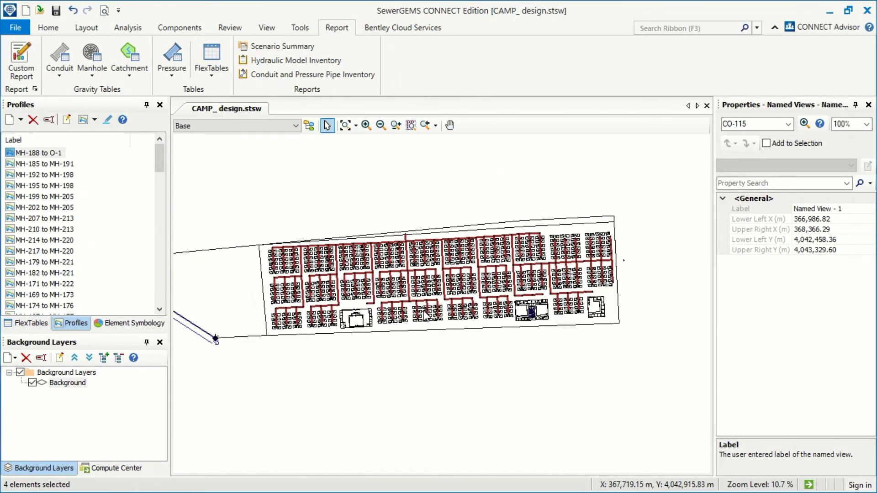
{"action": "scroll", "coordinate": [357, 321], "scroll_direction": "up", "scroll_amount": 6}
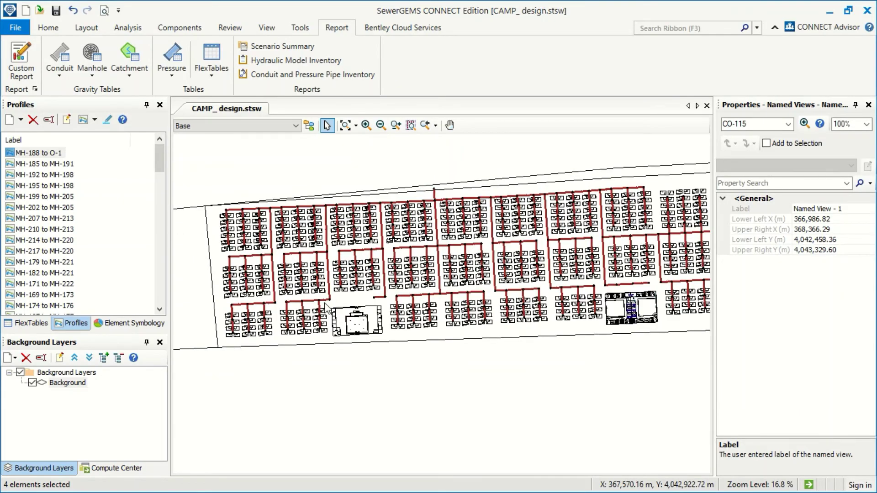
{"action": "scroll", "coordinate": [366, 292], "scroll_direction": "down", "scroll_amount": 3}
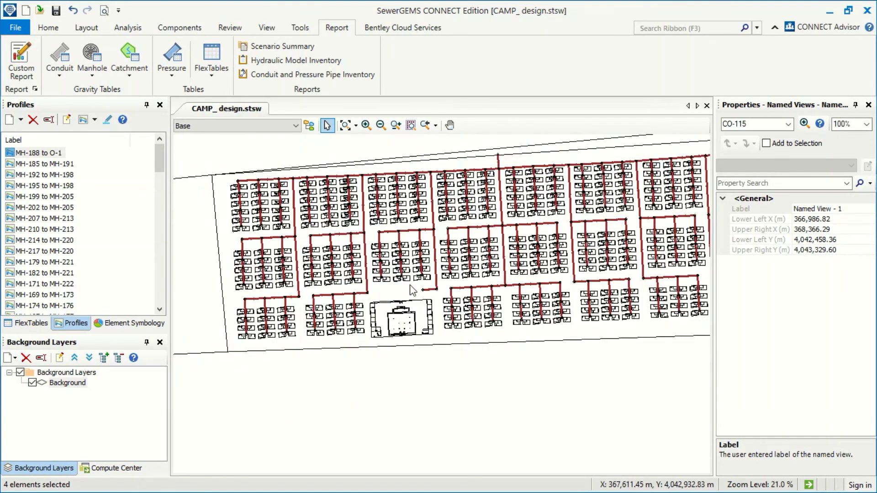